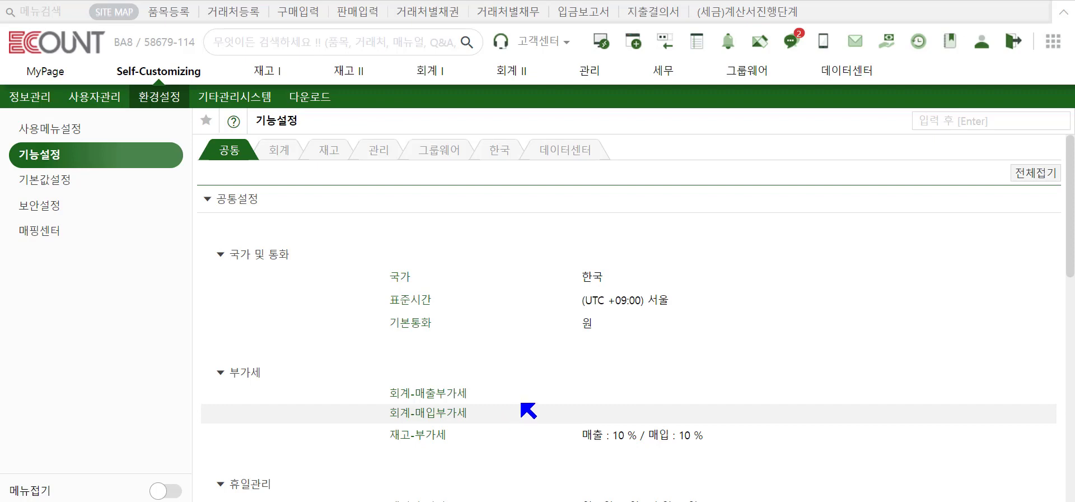
# Open the accounting sales VAT (회계-매출부가세) type list from the common function settings and look through its entries.
pyautogui.click(447, 395)
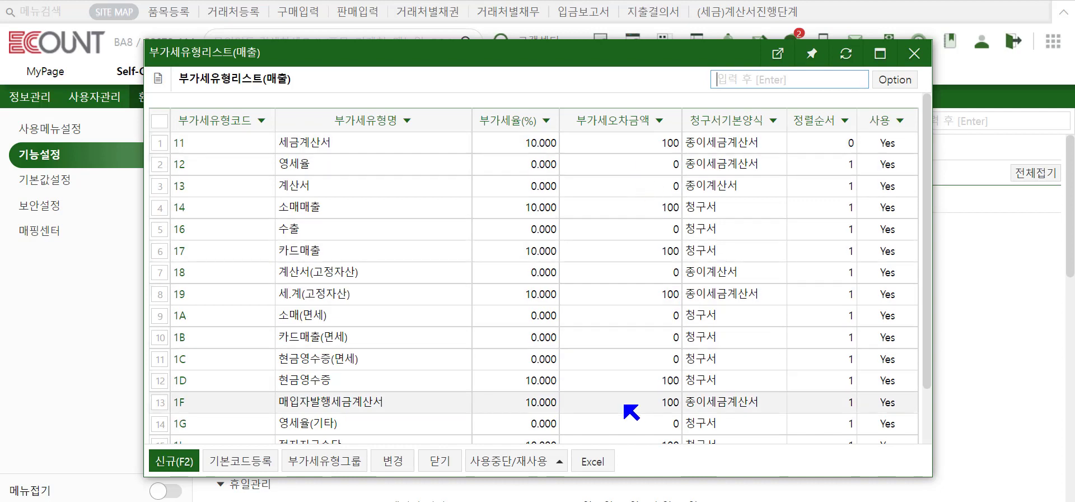
pyautogui.scroll(-1, 631, 412)
pyautogui.scroll(1, 631, 412)
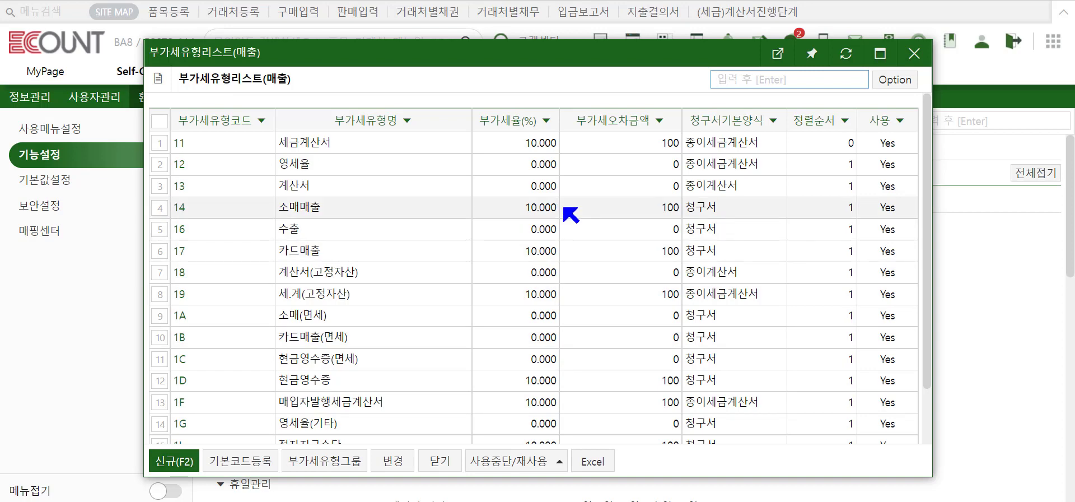
# Open sales VAT type 11 (세금계산서), view its available 청구서기본양식 options, and close it without changes.
pyautogui.click(177, 147)
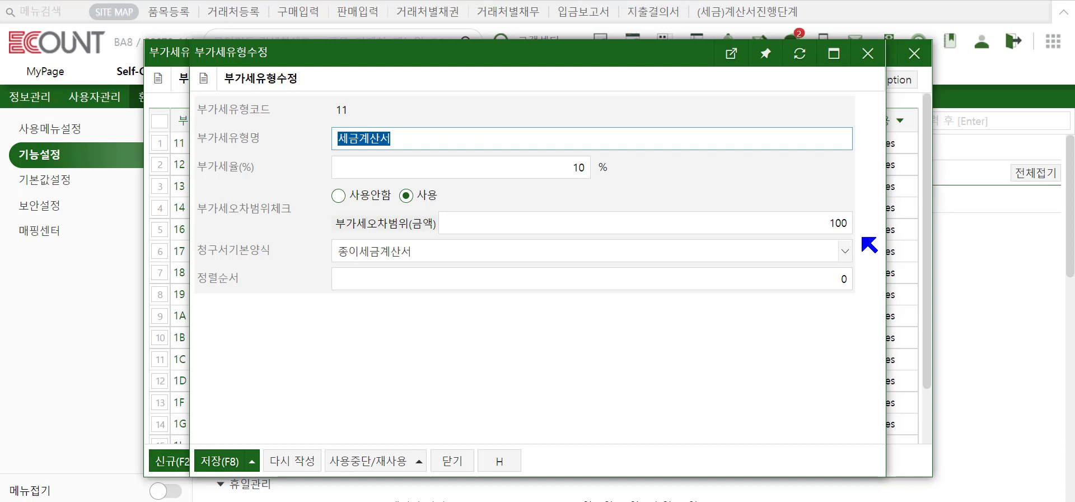
pyautogui.click(505, 256)
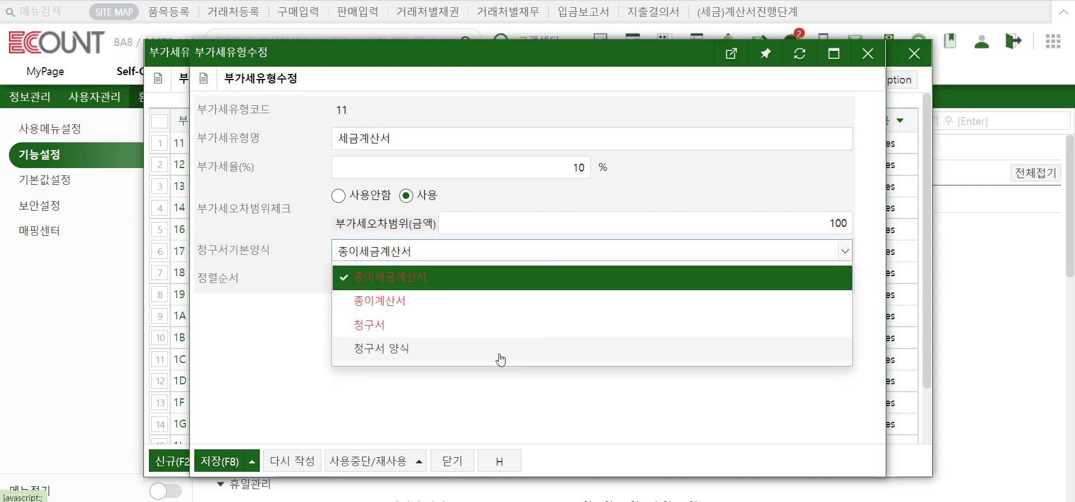
pyautogui.click(548, 262)
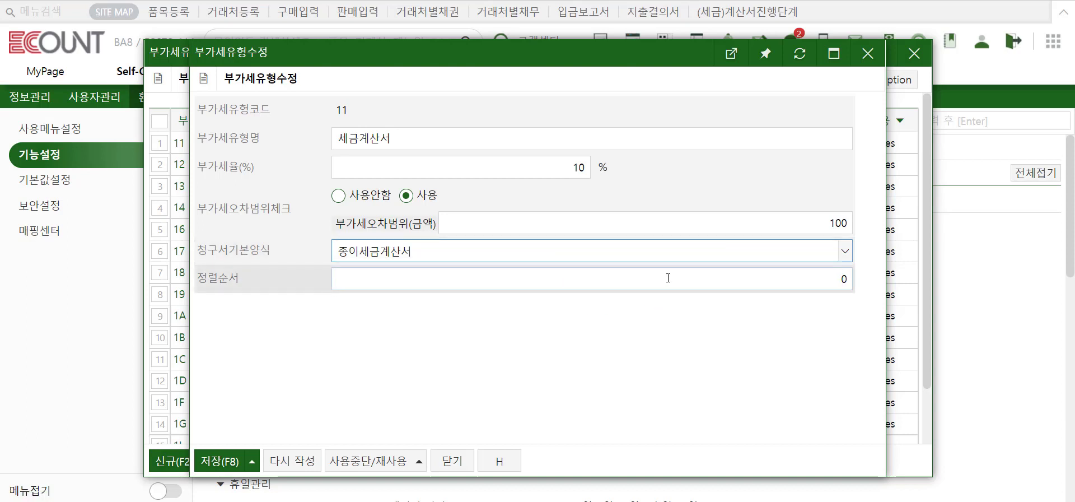
pyautogui.click(861, 58)
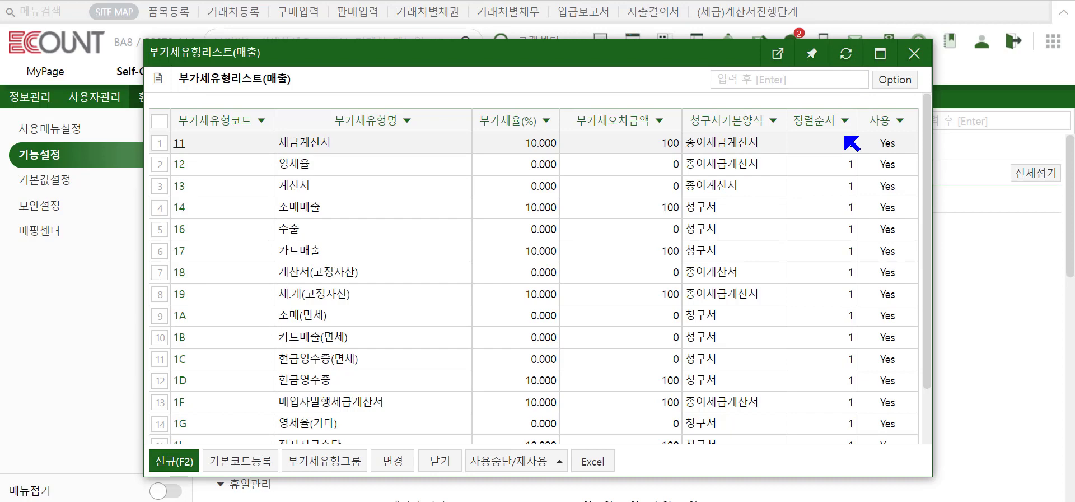
# Open sales VAT type 13 (계산서) to view its settings and sort order field, and close it without changes.
pyautogui.click(180, 189)
pyautogui.click(537, 289)
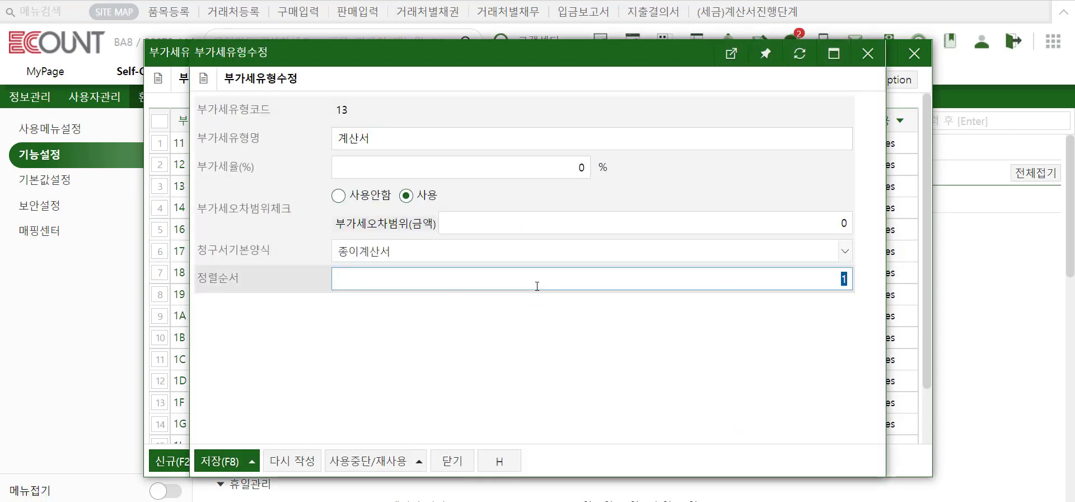
pyautogui.click(874, 54)
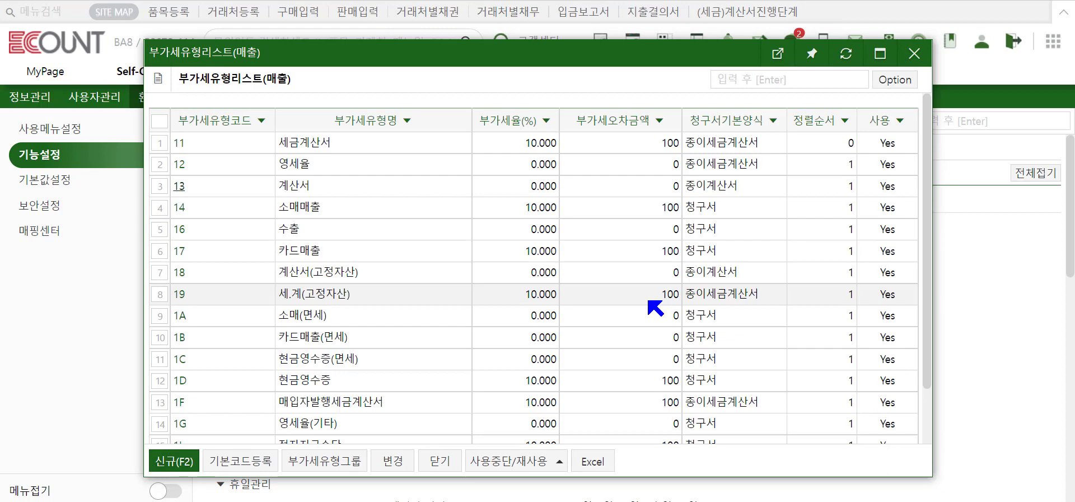
# View a blank registration form for a new sales VAT type, and close both the form and the sales list without saving.
pyautogui.click(182, 465)
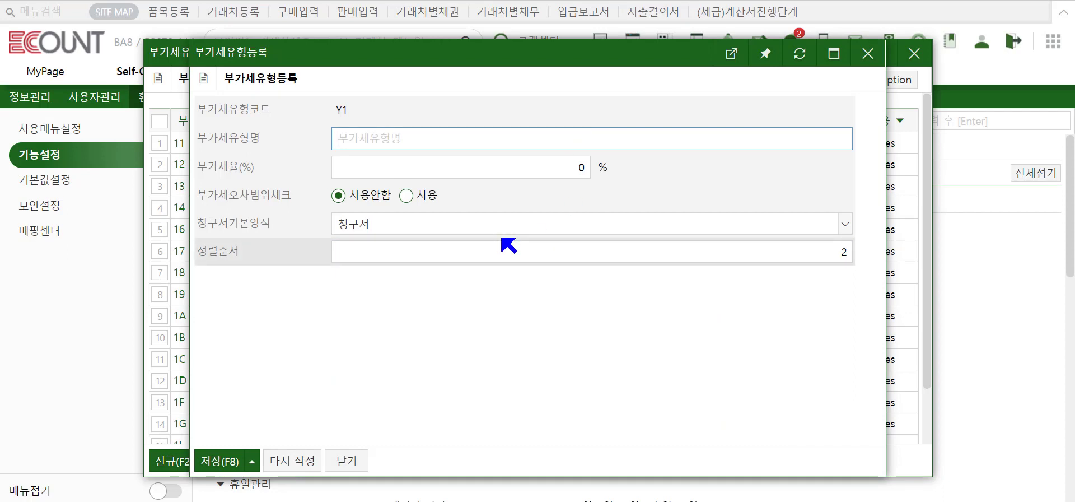
pyautogui.click(877, 58)
pyautogui.click(913, 51)
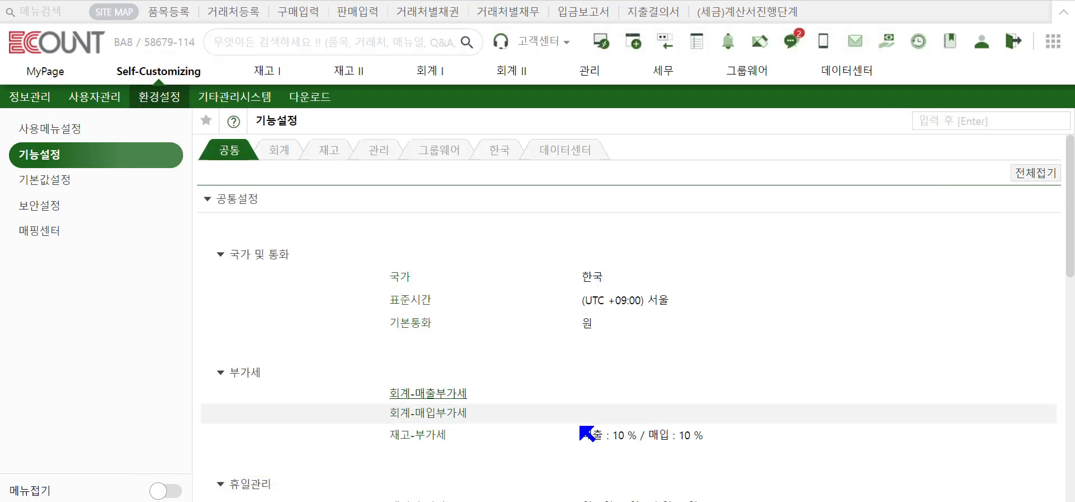
# Open the accounting purchase VAT (회계-매입부가세) type list, view a blank registration form, and close the form without saving.
pyautogui.click(441, 418)
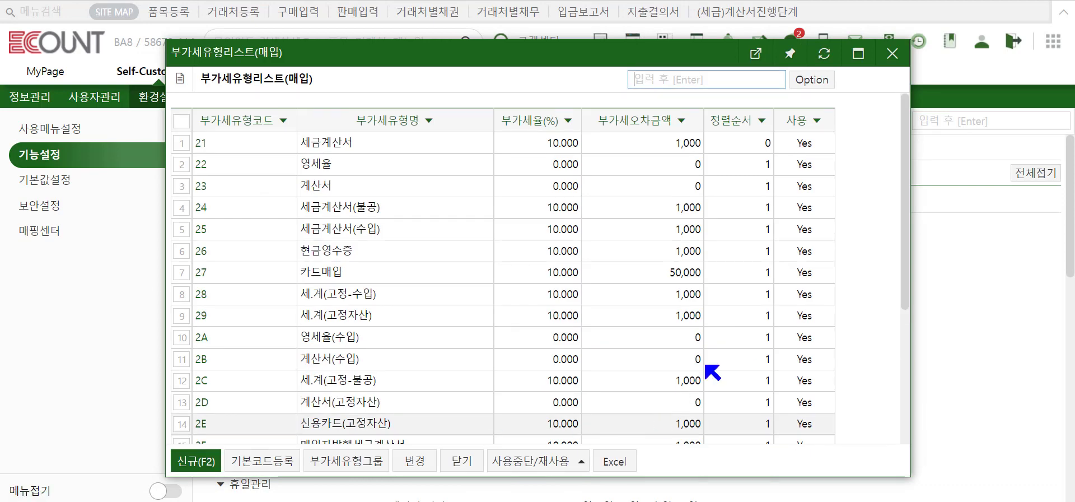
pyautogui.click(196, 461)
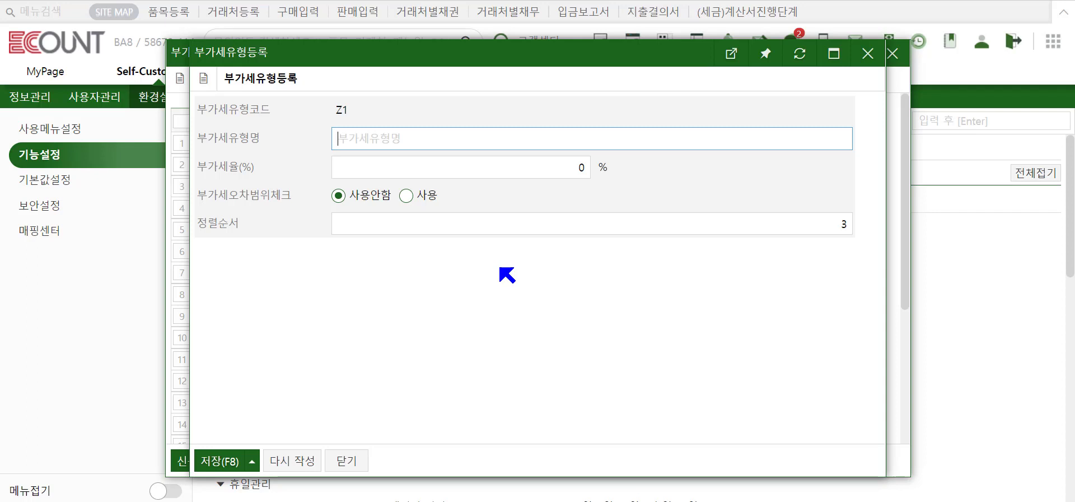
pyautogui.click(347, 462)
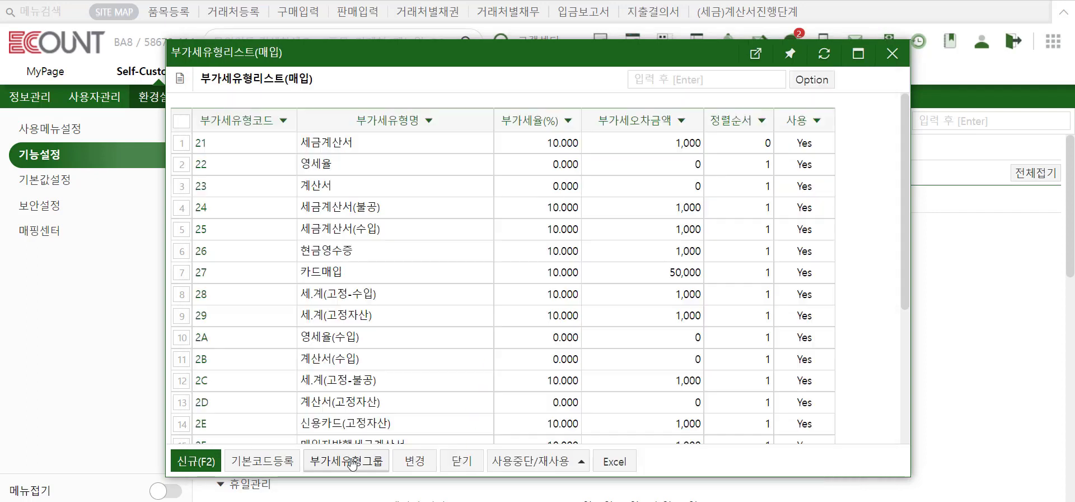
# Register the default code 2H, 카드매입(면세), in the purchase VAT type list and save it.
pyautogui.click(261, 465)
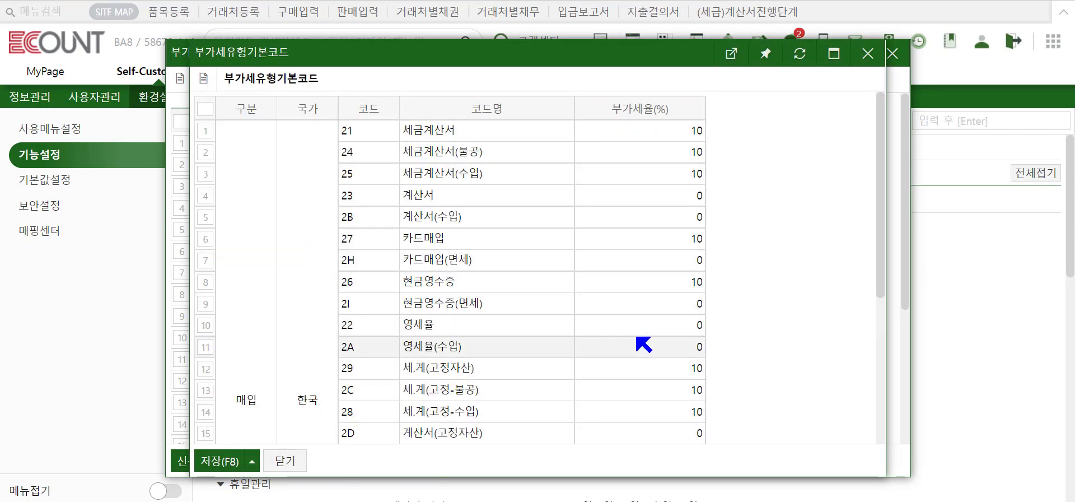
pyautogui.scroll(-5, 644, 344)
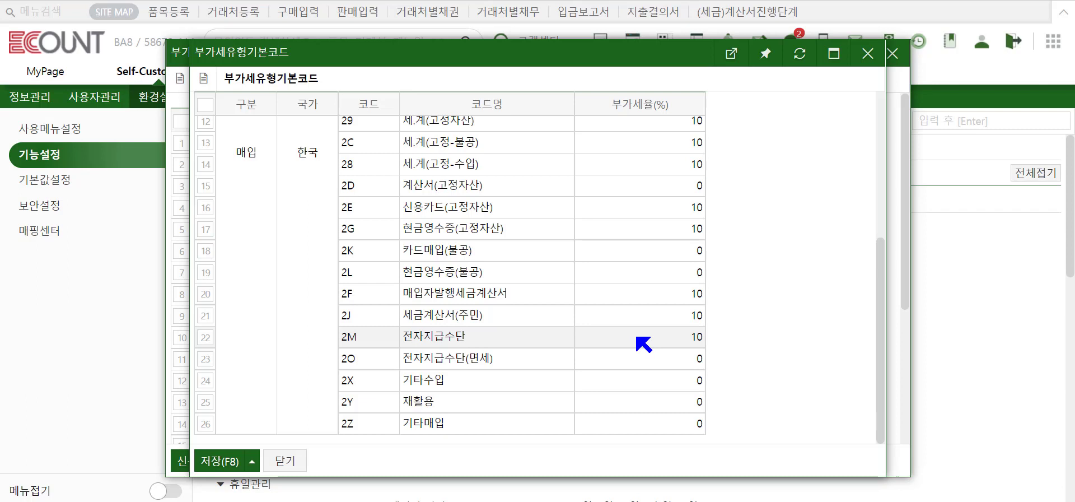
pyautogui.scroll(5, 644, 342)
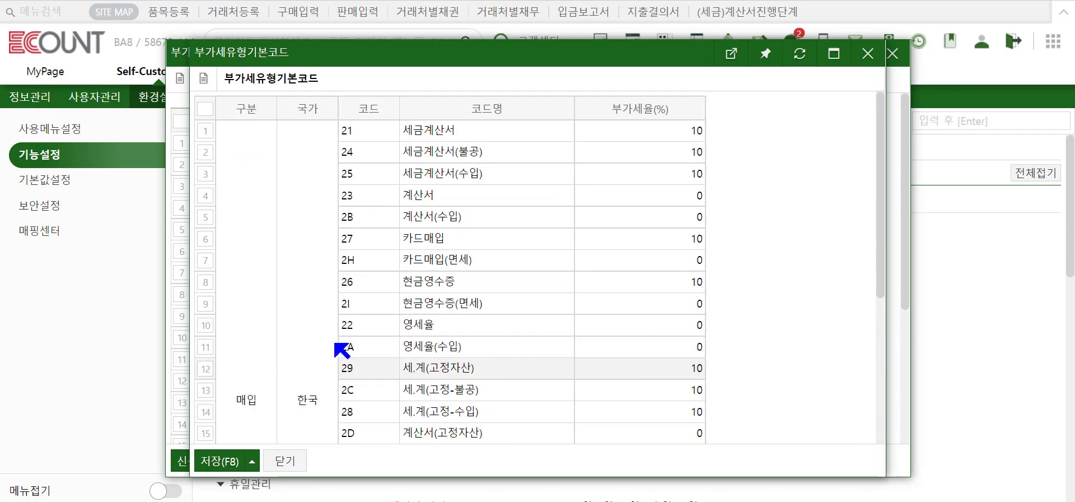
pyautogui.click(203, 266)
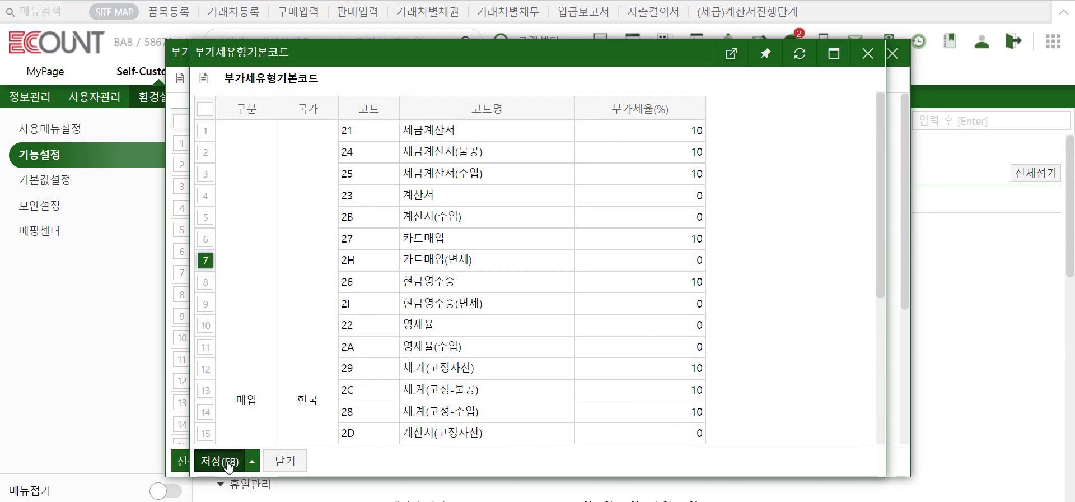
pyautogui.click(227, 461)
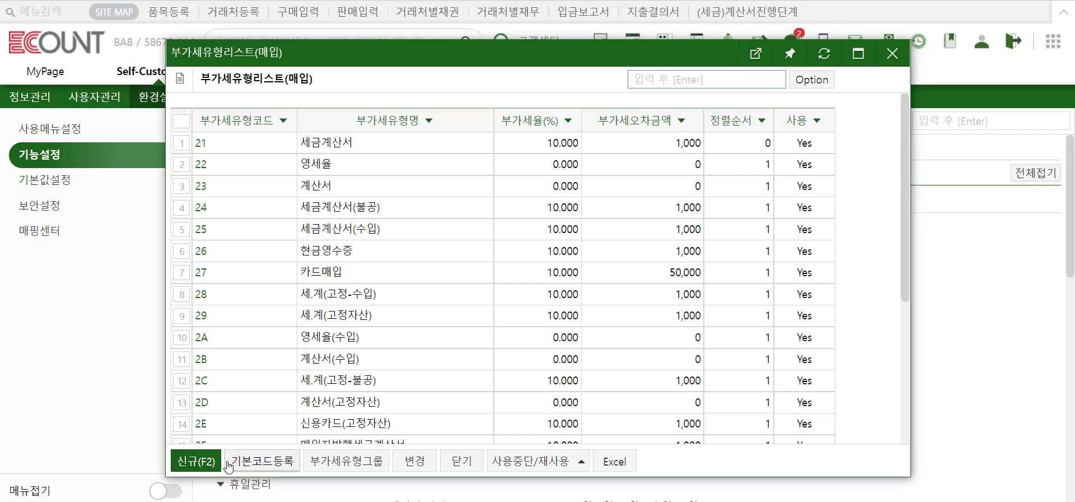
# Review the purchase VAT type list and the 부가세유형 choices in 매입전표 I, and return to the function settings.
pyautogui.scroll(-5, 499, 304)
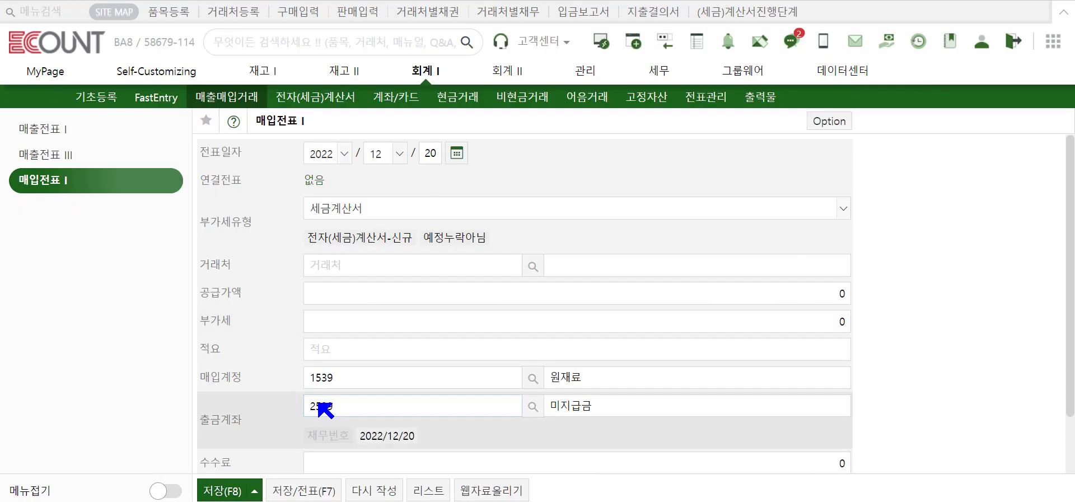
pyautogui.click(376, 218)
pyautogui.scroll(-6, 481, 331)
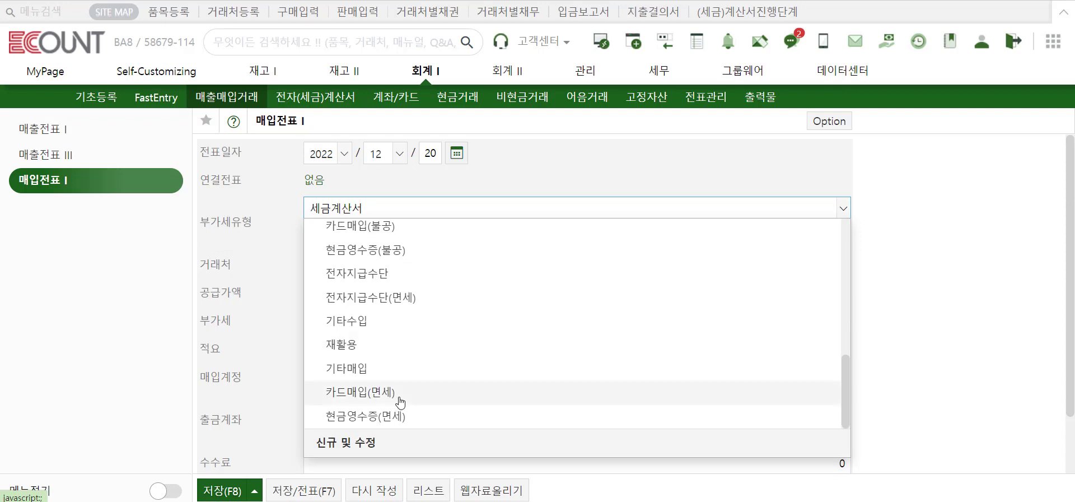
pyautogui.hotkey('ctrl', 'Tab')
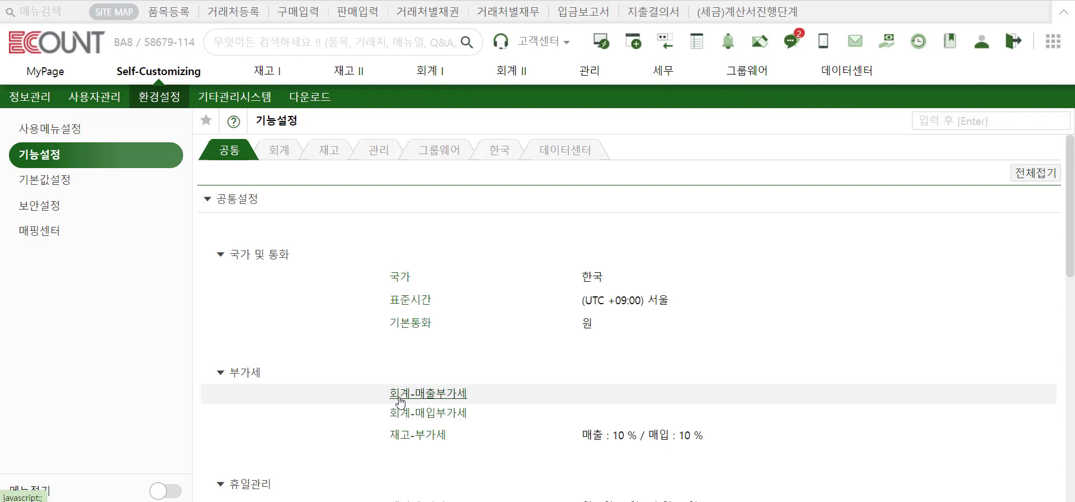
# View the sales transaction types from the inventory VAT (재고-부가세) settings and from the 거래유형 choices in 판매입력.
pyautogui.click(445, 439)
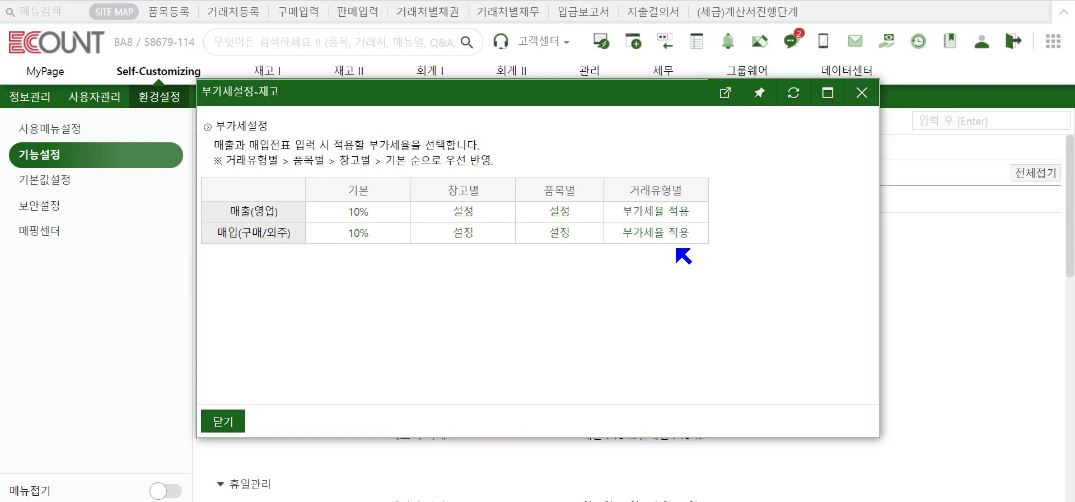
pyautogui.click(660, 211)
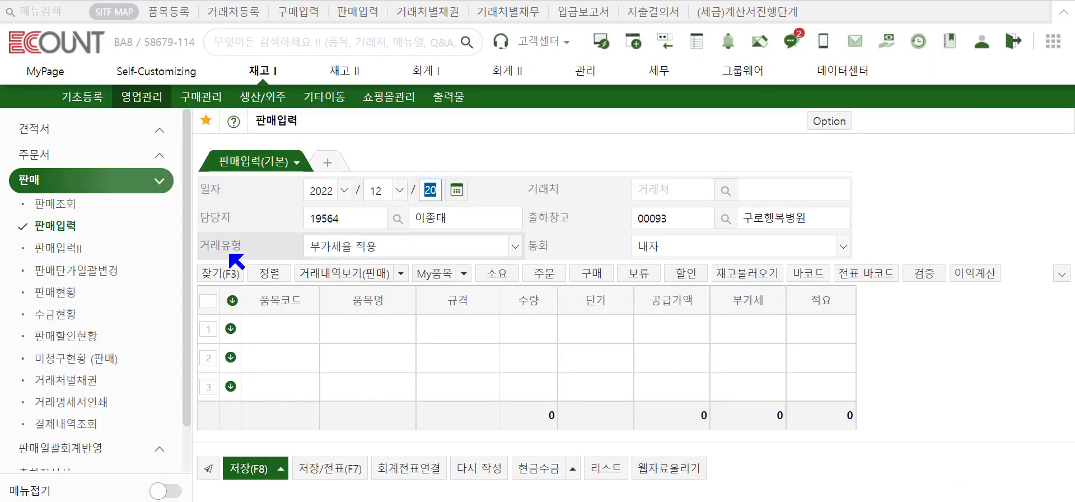
pyautogui.click(392, 246)
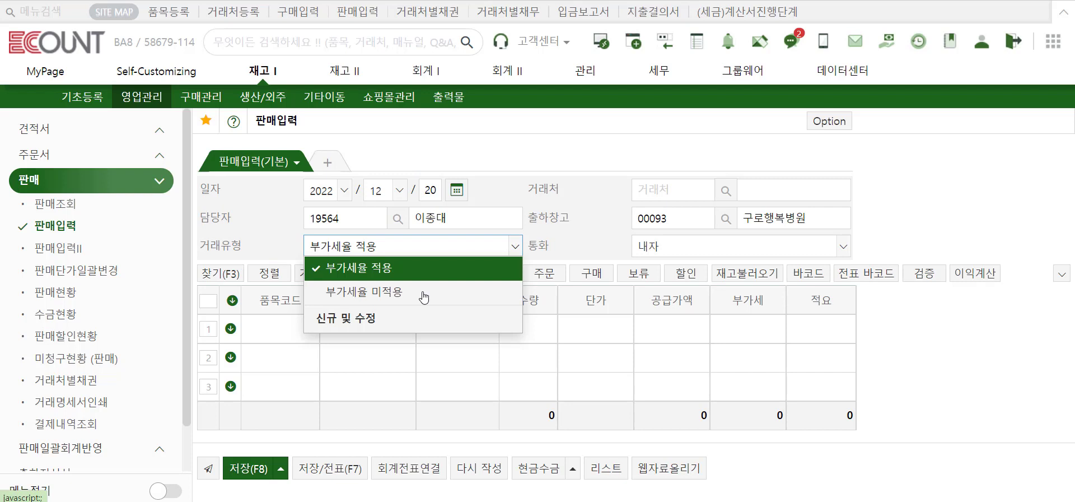
pyautogui.click(421, 318)
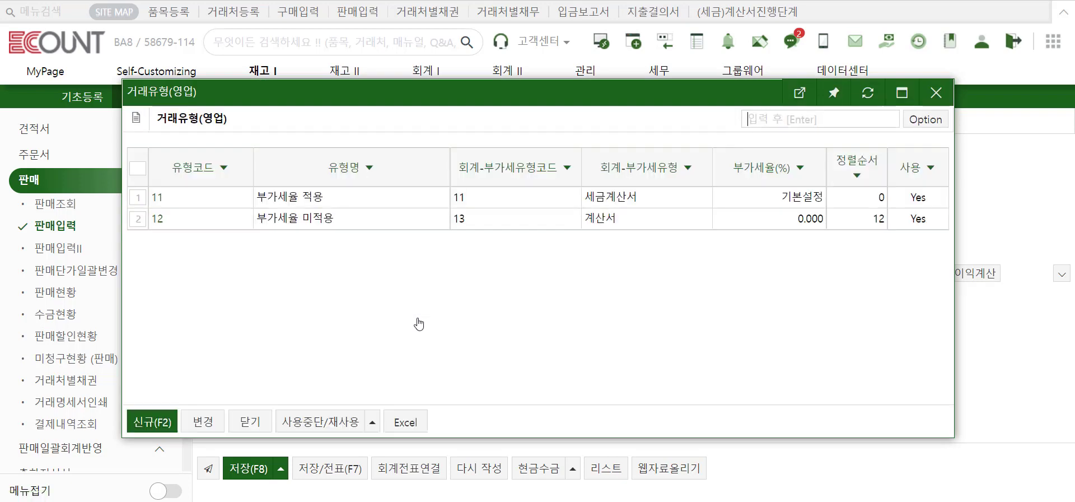
# View a blank registration form for a new sales transaction type and close it without saving.
pyautogui.click(143, 429)
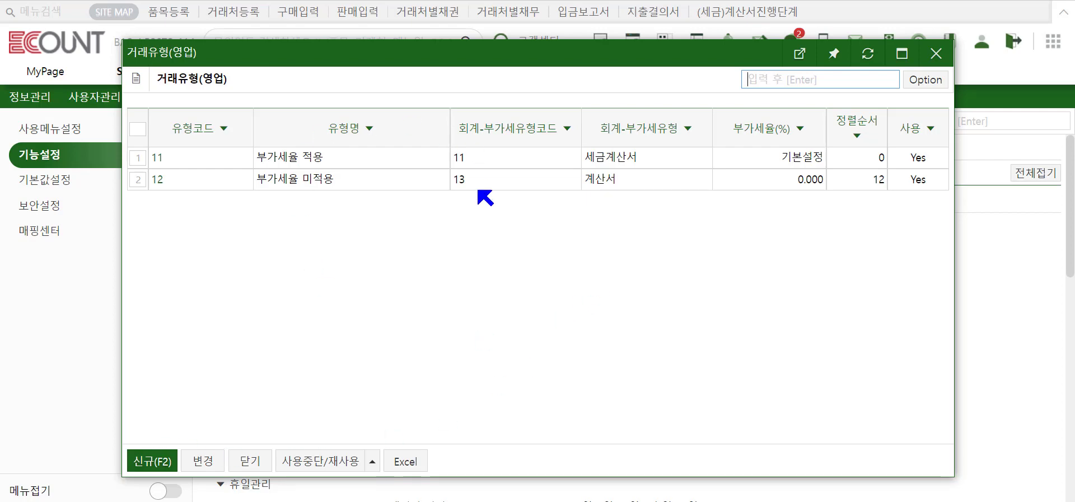
pyautogui.click(144, 463)
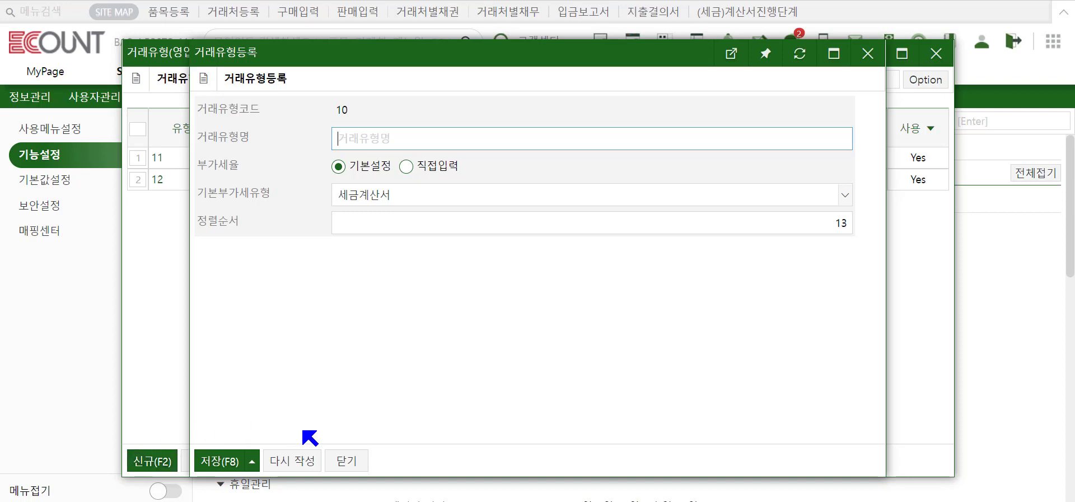
pyautogui.click(348, 460)
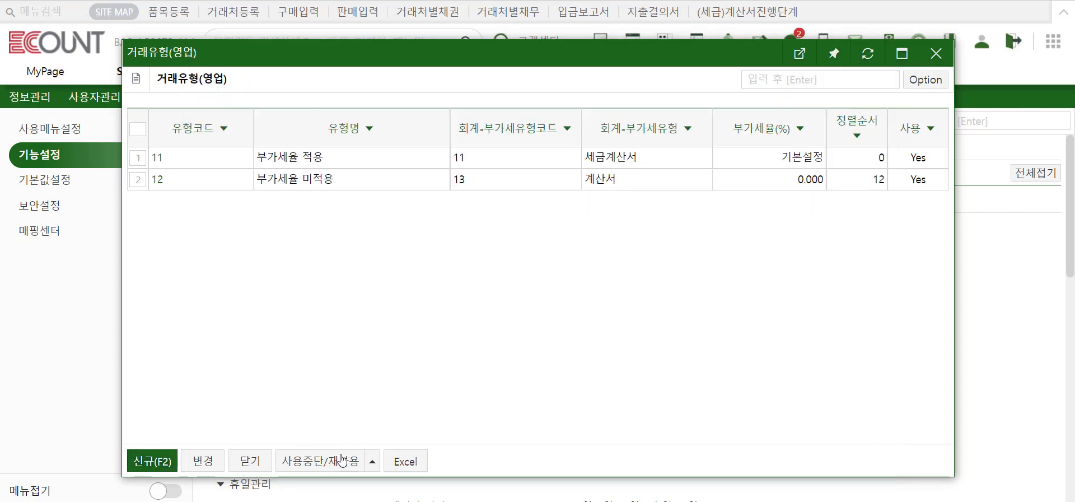
# Open sales transaction type 11, compare the 부가세율 options 직접입력 and 기본설정, and view the 기본부가세유형 choices.
pyautogui.click(158, 160)
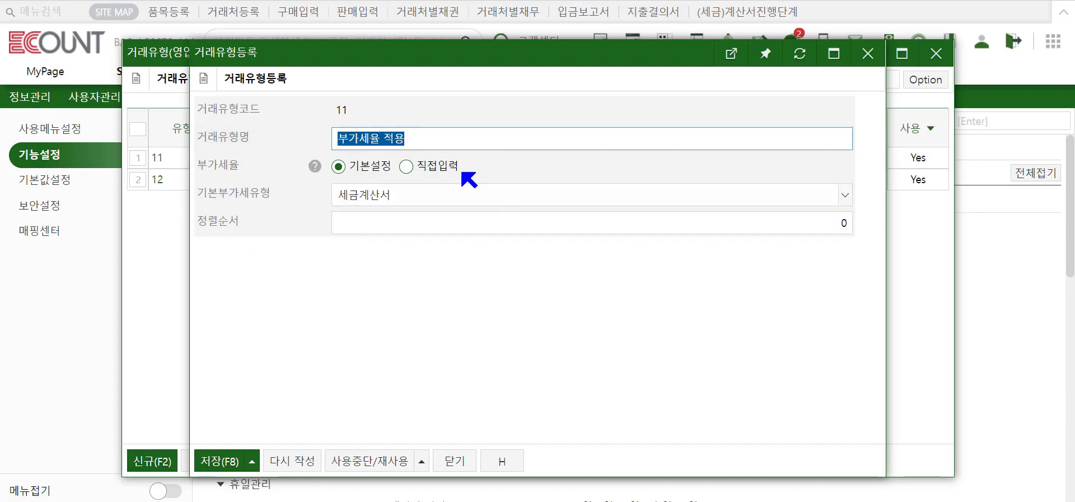
pyautogui.click(449, 170)
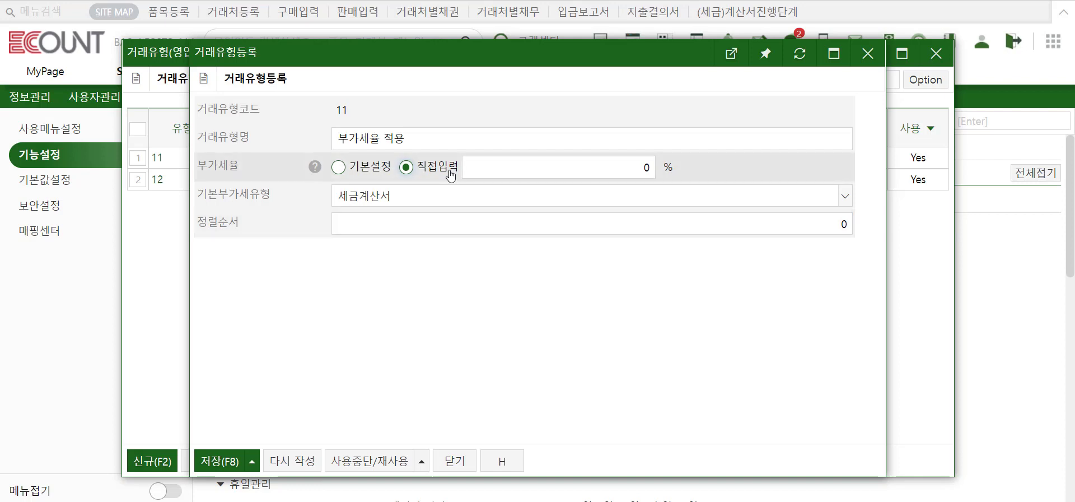
pyautogui.click(339, 167)
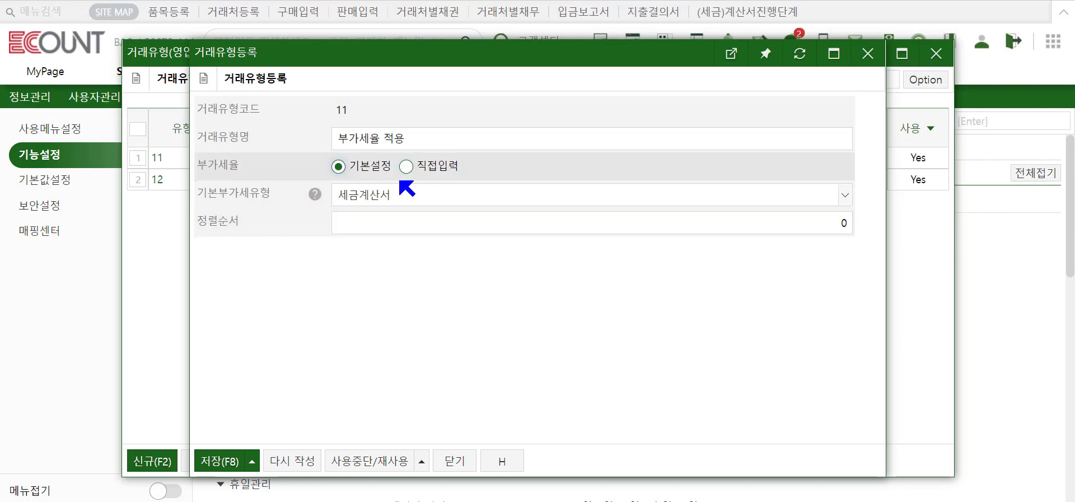
pyautogui.click(426, 175)
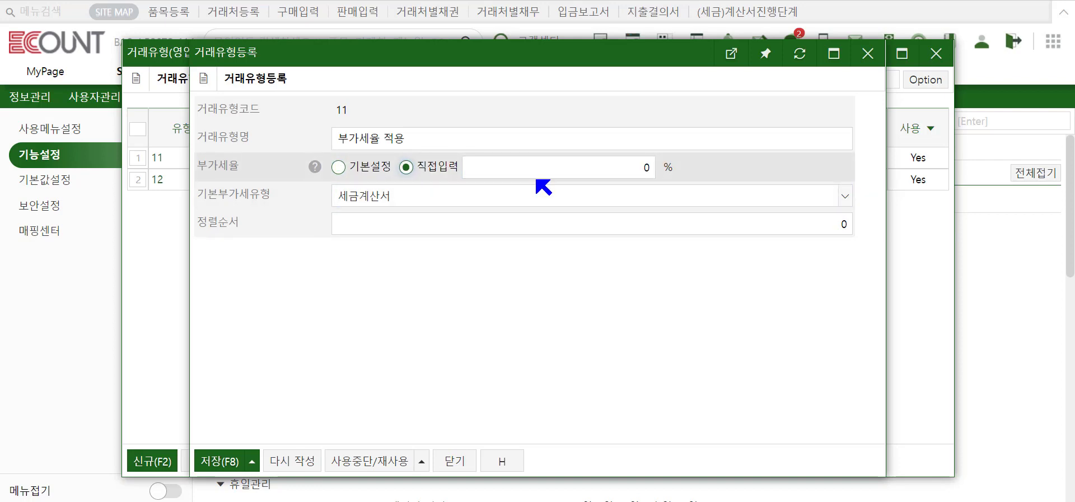
pyautogui.click(338, 166)
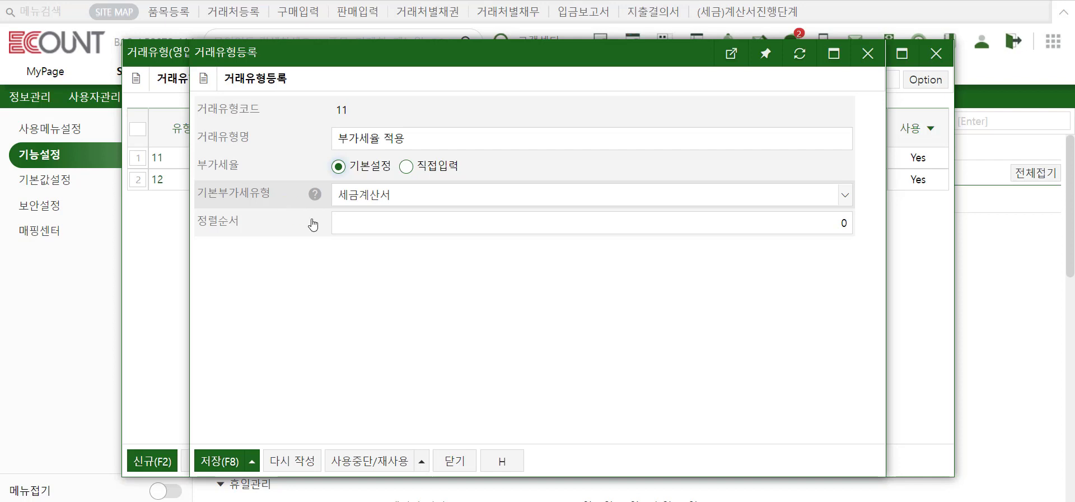
pyautogui.click(439, 201)
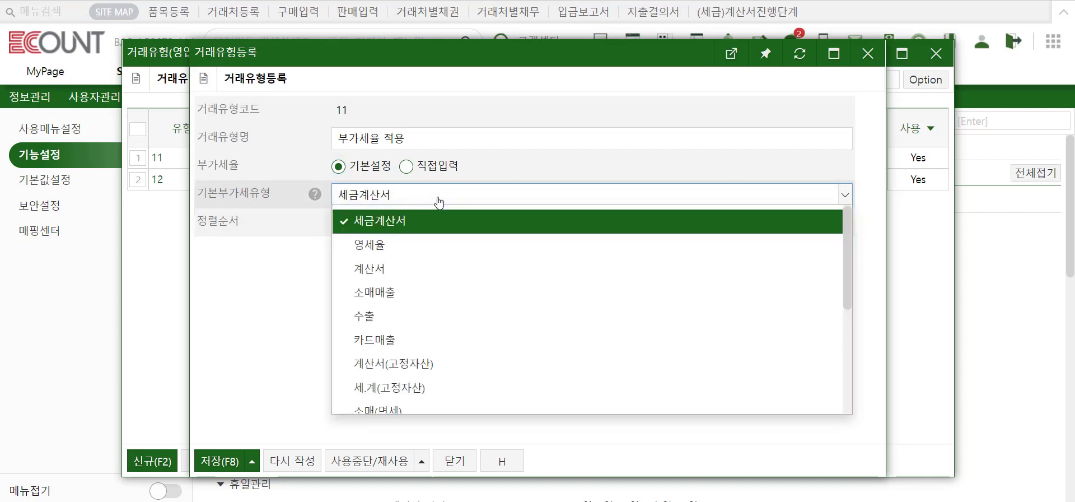
pyautogui.click(439, 201)
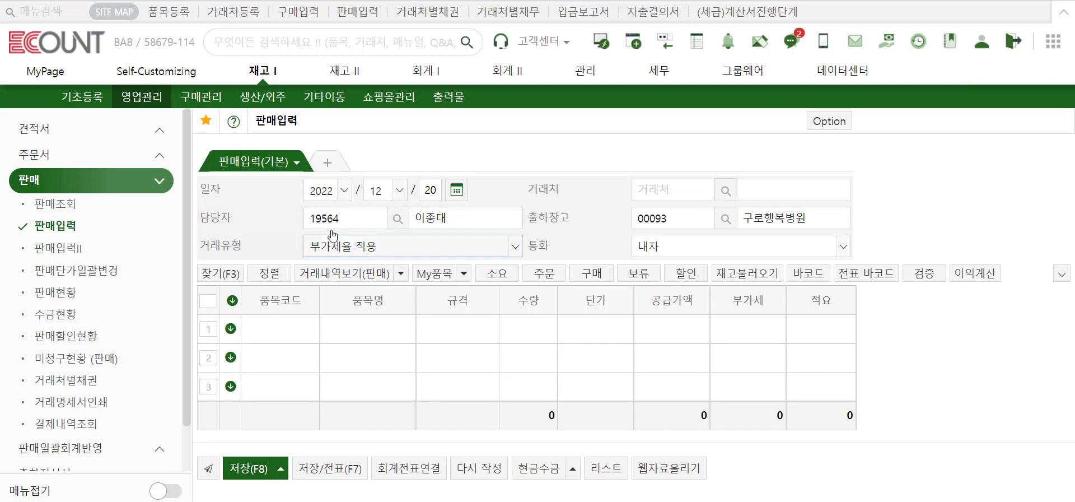
# Add a 매출전표 I tab in 판매입력, and close the 거래유형 11 form and the sales transaction type list without saving.
pyautogui.click(327, 162)
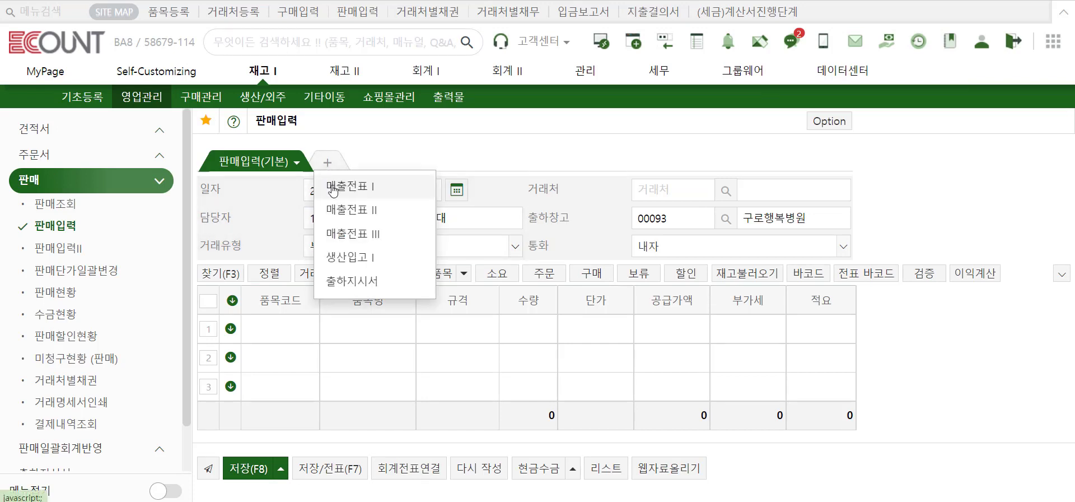
pyautogui.click(333, 187)
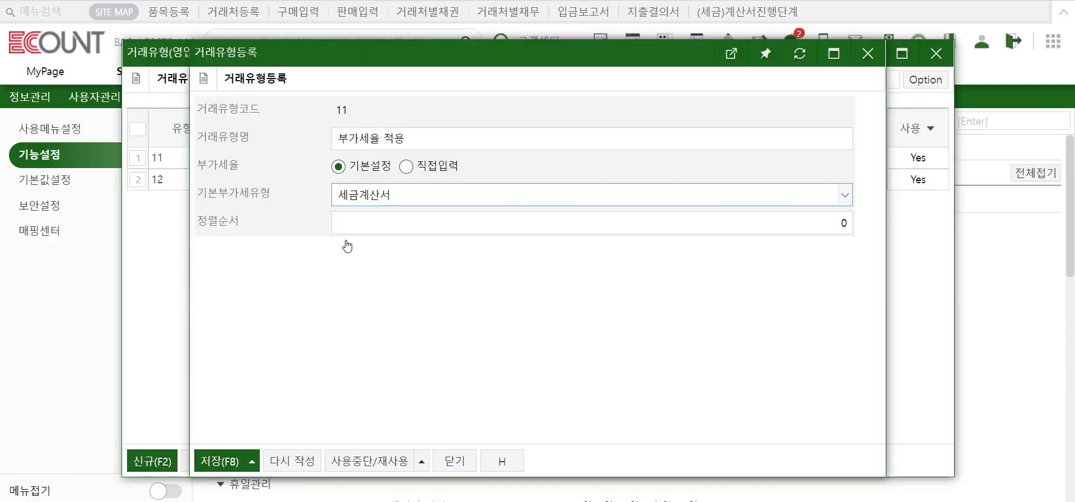
pyautogui.click(461, 461)
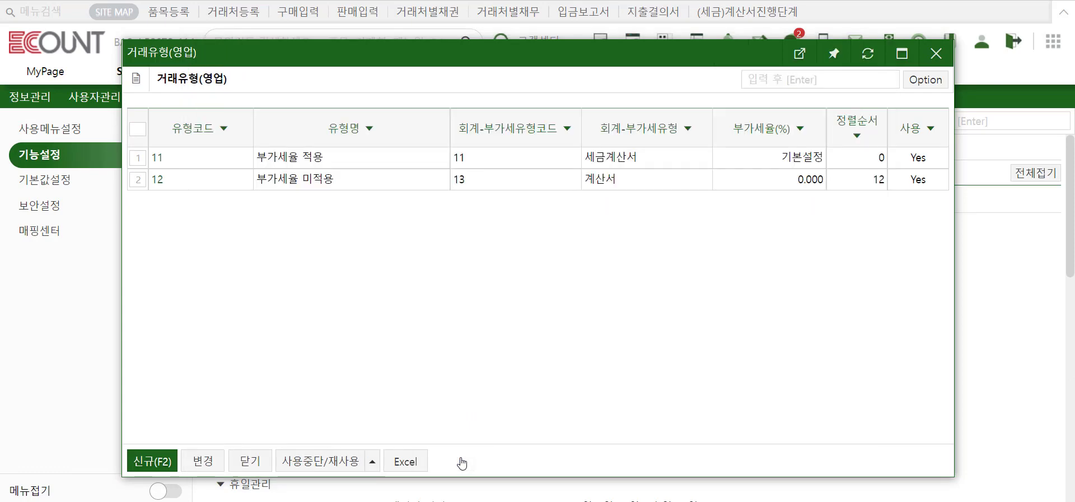
pyautogui.click(255, 463)
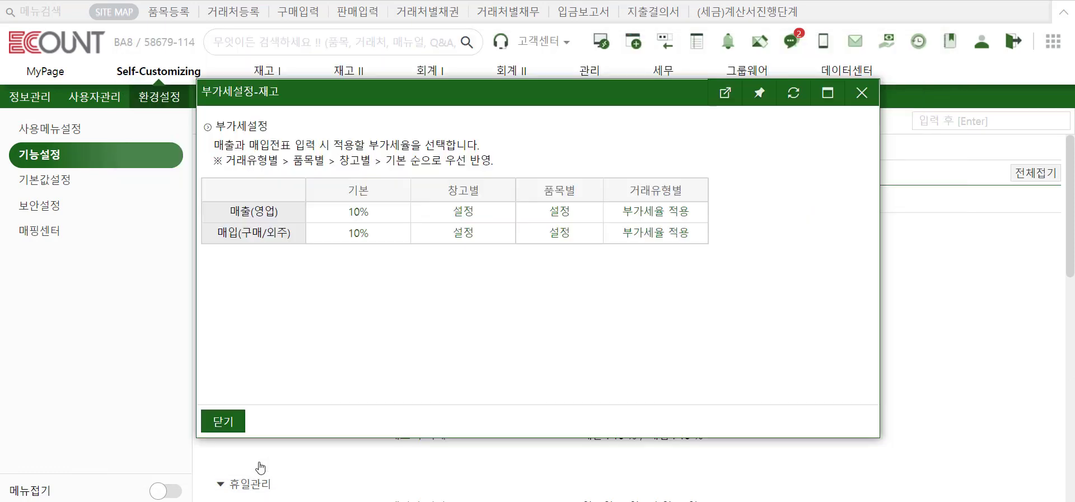
# Open item 00013 (타일) from the item-level sales VAT settings and view its 부가세율(매출) and 부가세율(매입) options.
pyautogui.click(567, 217)
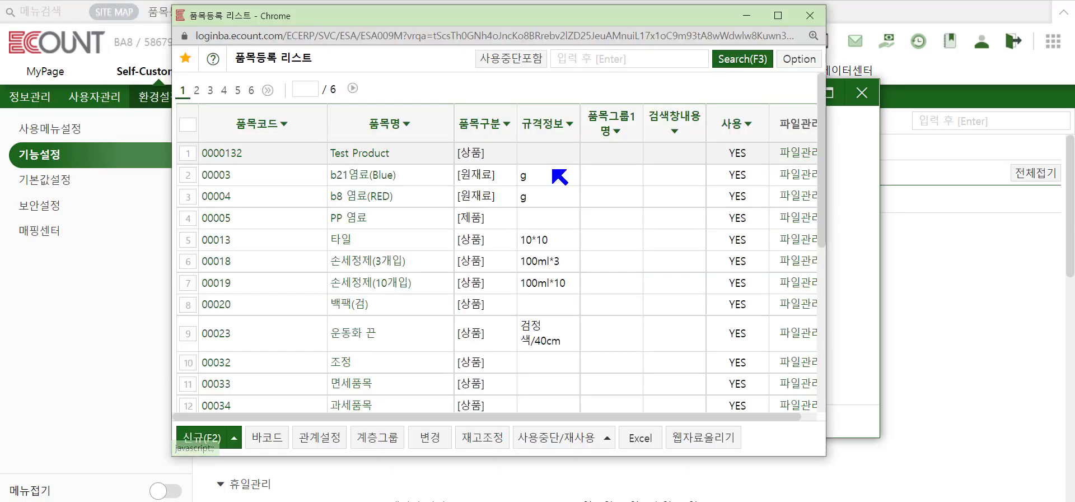
pyautogui.click(212, 240)
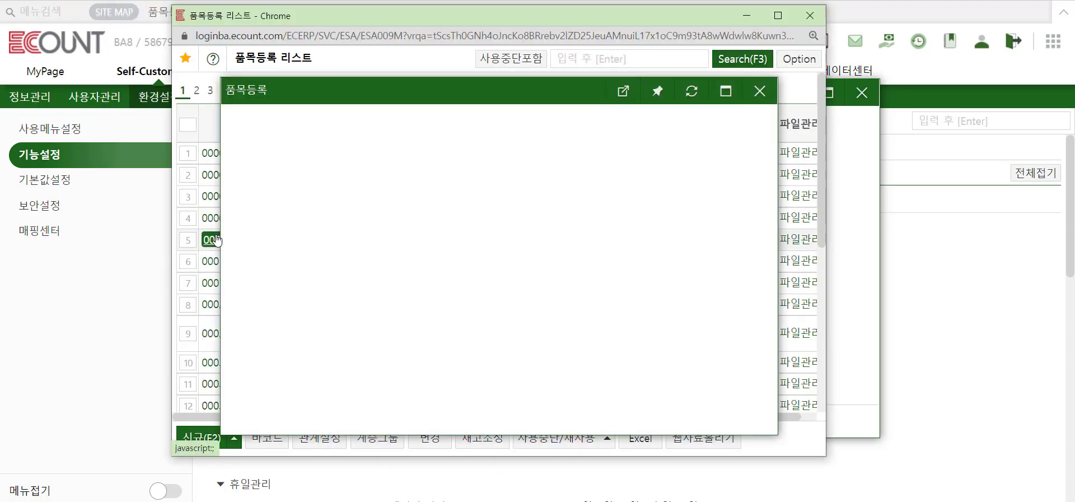
pyautogui.click(328, 150)
pyautogui.scroll(-2, 527, 252)
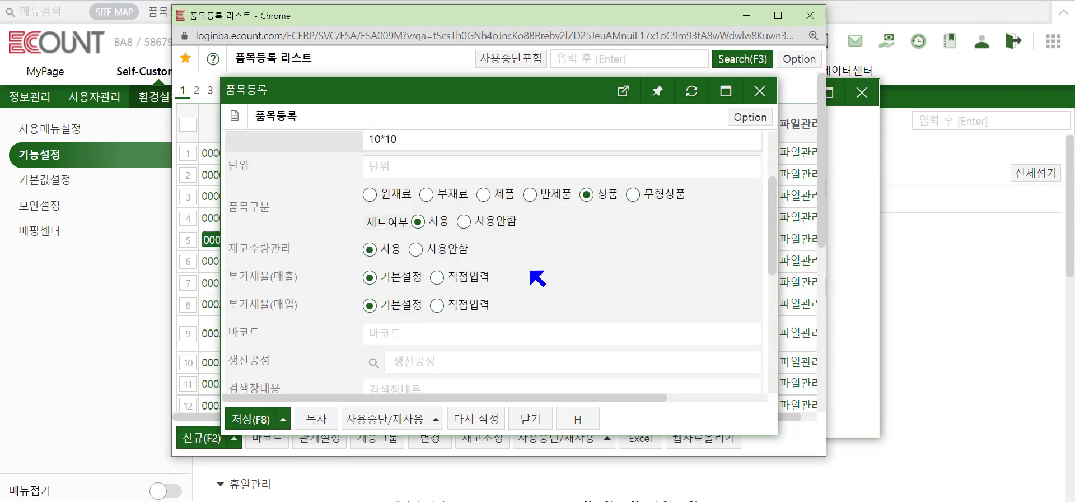
pyautogui.scroll(-2, 538, 277)
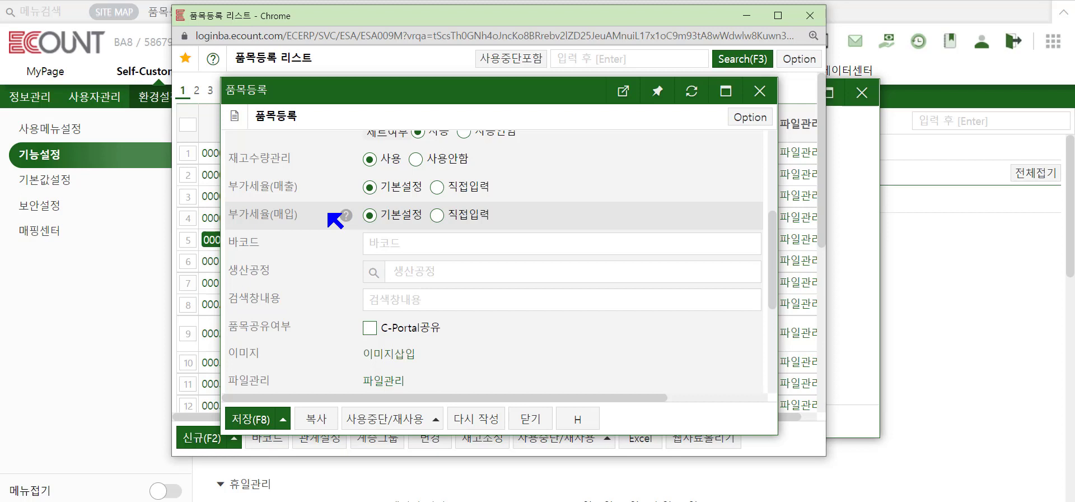
# Switch the item's 부가세율(매출) and 부가세율(매입) to 직접입력, and close the form and the item list without saving.
pyautogui.click(469, 187)
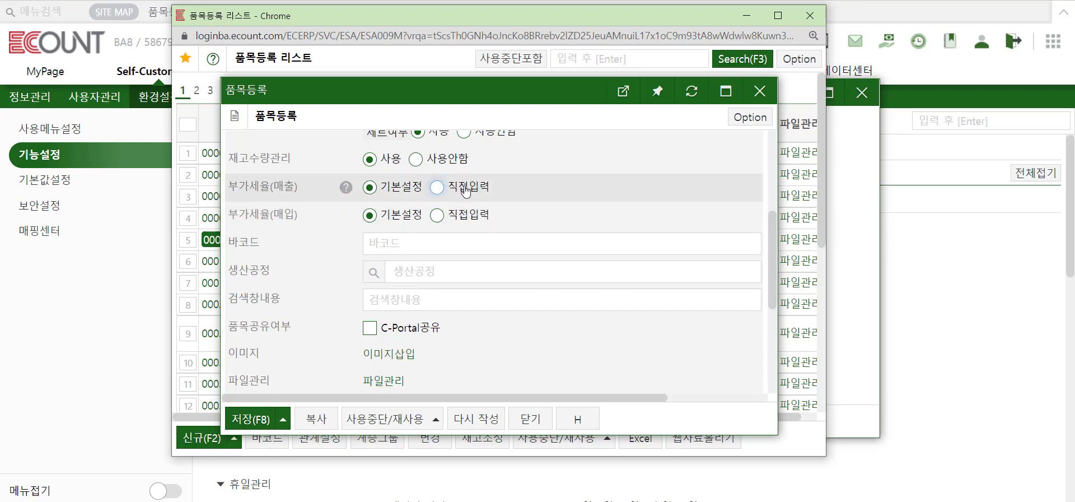
pyautogui.click(469, 217)
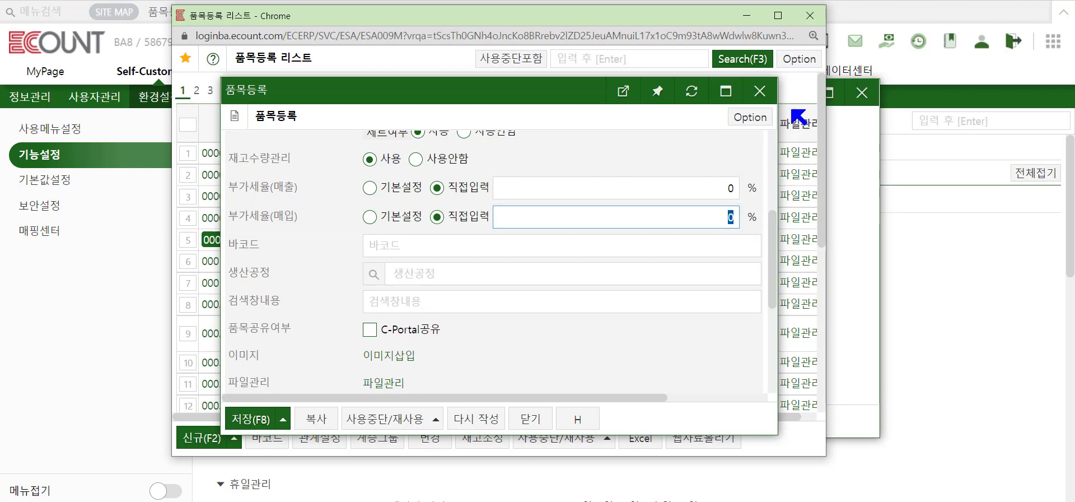
pyautogui.click(760, 91)
pyautogui.click(811, 18)
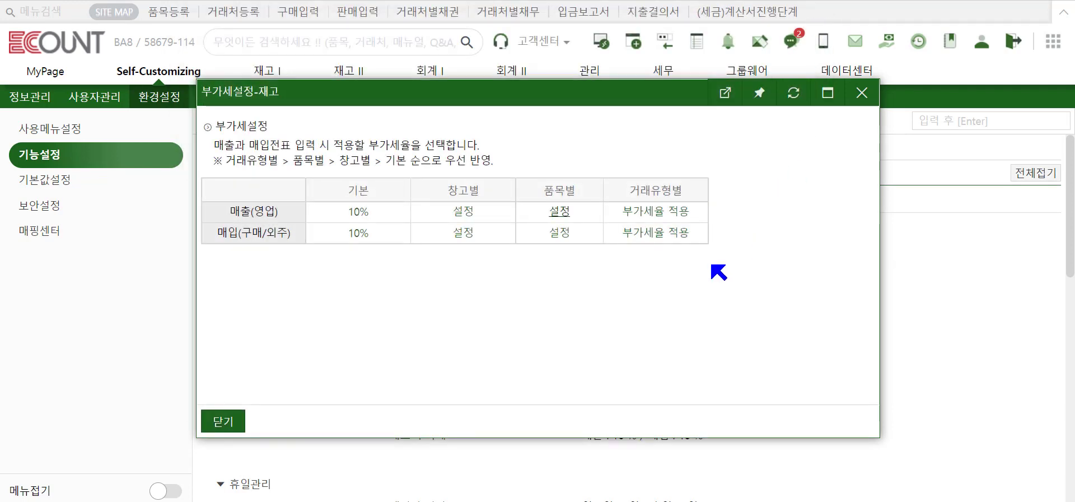
# View the VAT rate options of warehouse 0001 from the warehouse-level sales settings, and close the form and the warehouse list.
pyautogui.click(459, 216)
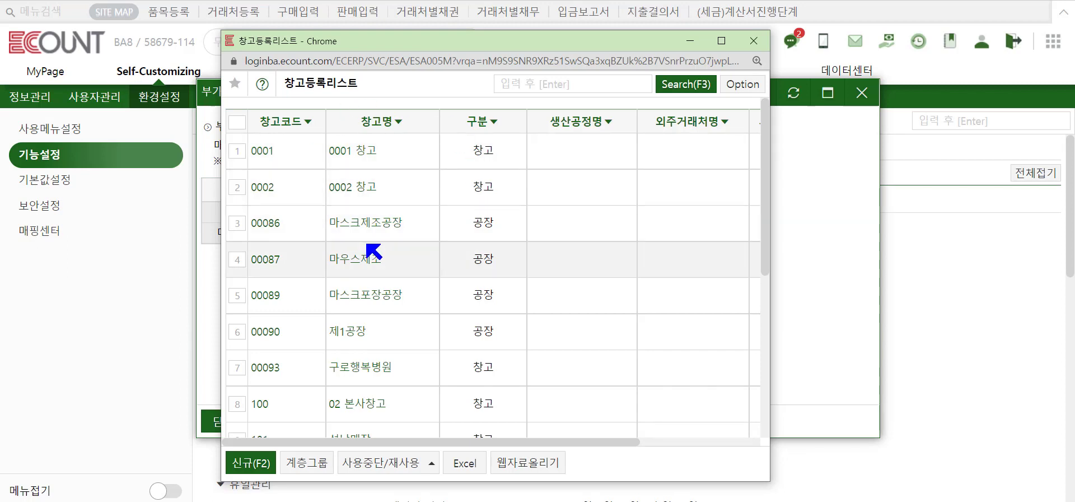
pyautogui.click(266, 152)
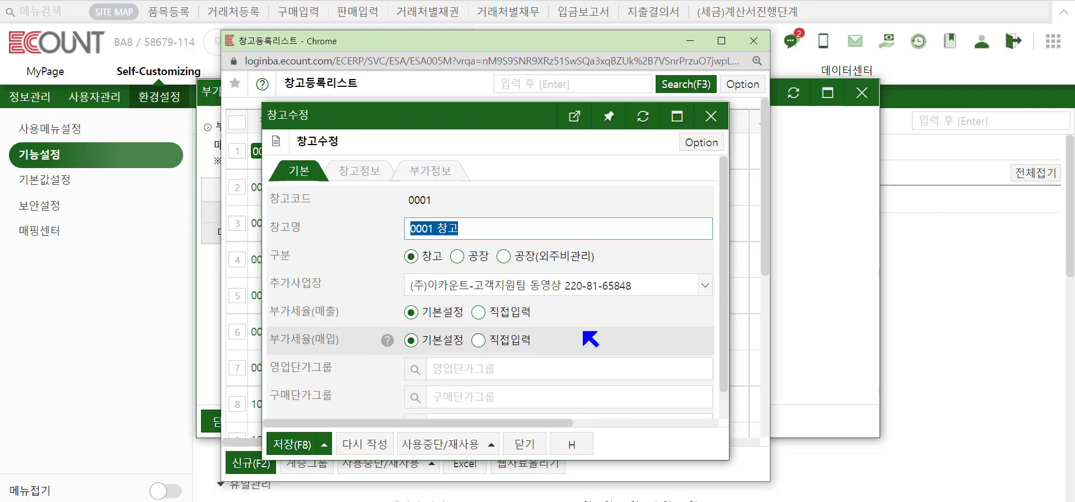
pyautogui.click(711, 116)
pyautogui.click(754, 40)
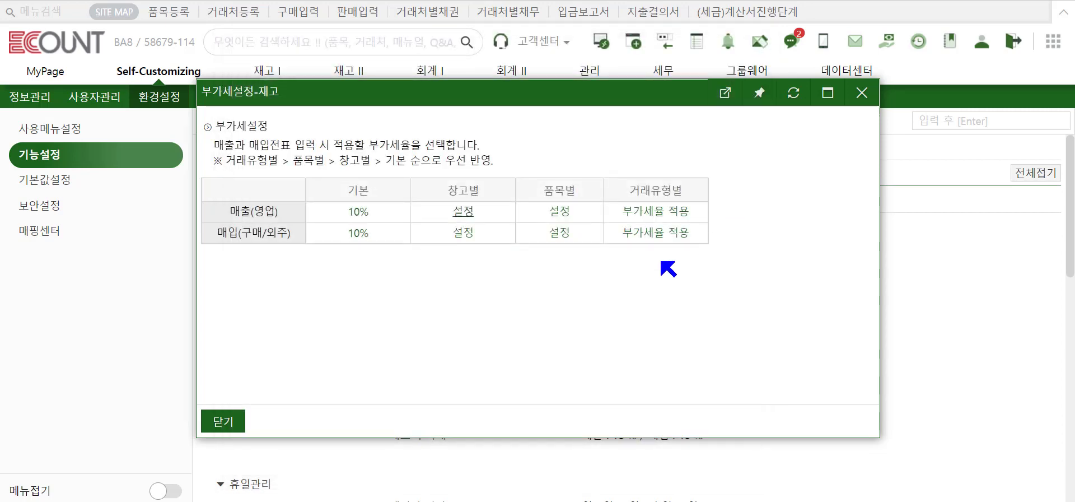
# View the default sales and purchase VAT rates (기본부가세율), and close the inventory VAT settings without changes.
pyautogui.click(355, 213)
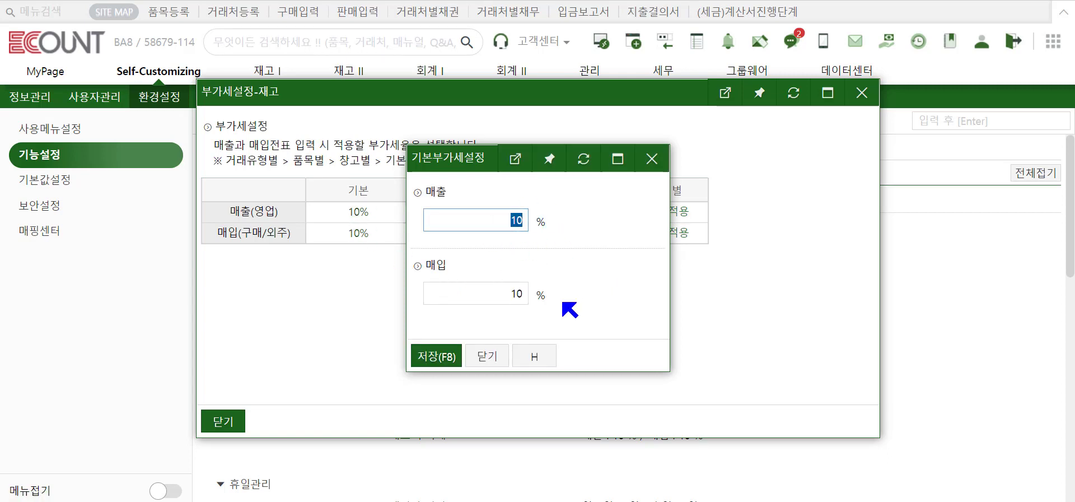
pyautogui.click(652, 159)
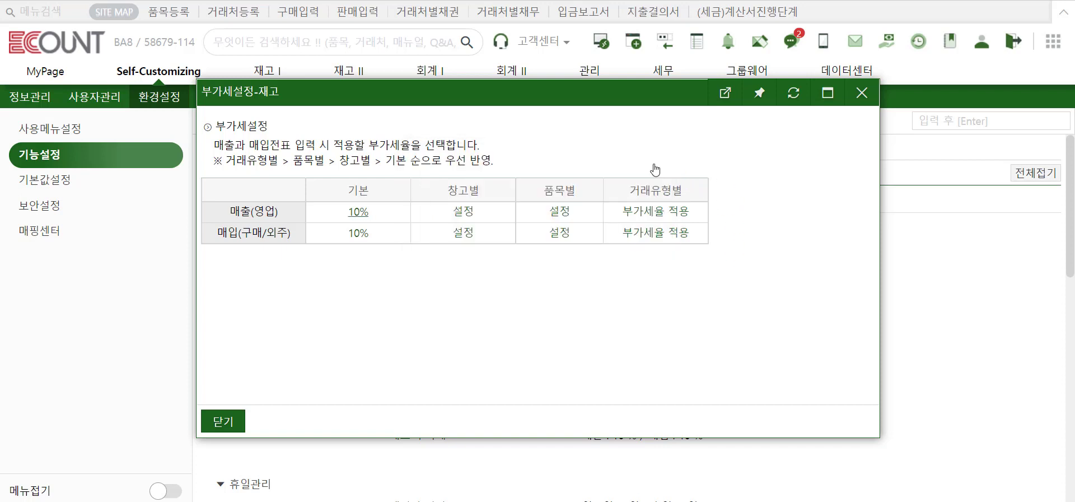
pyautogui.click(864, 94)
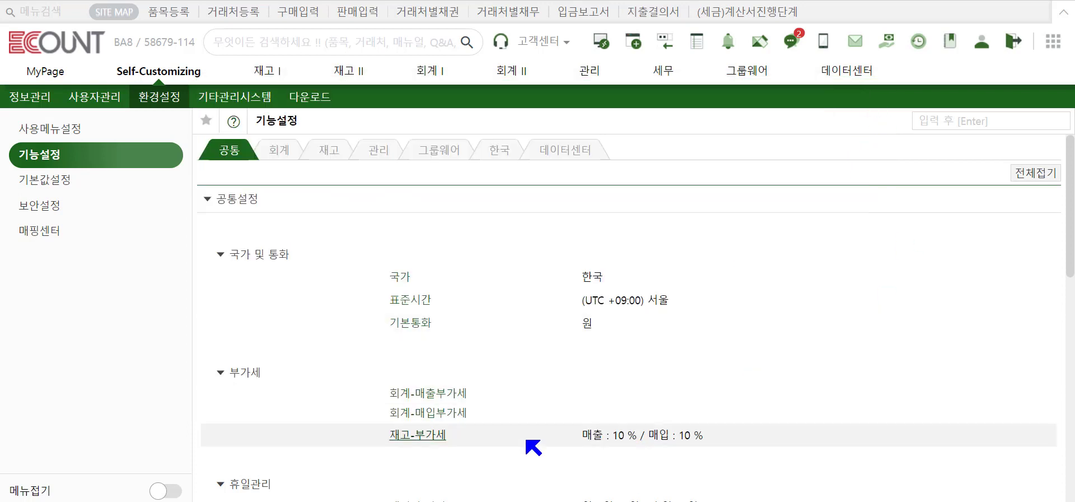